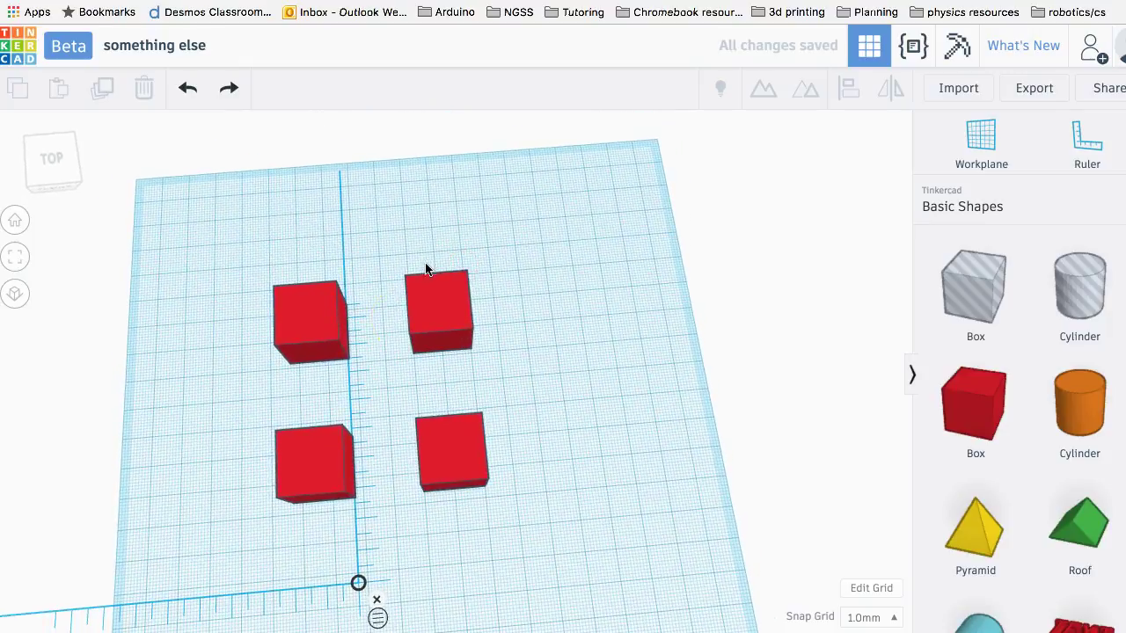
Group the two back boxes into a single shape
right_click_drag(383, 348, 367, 352)
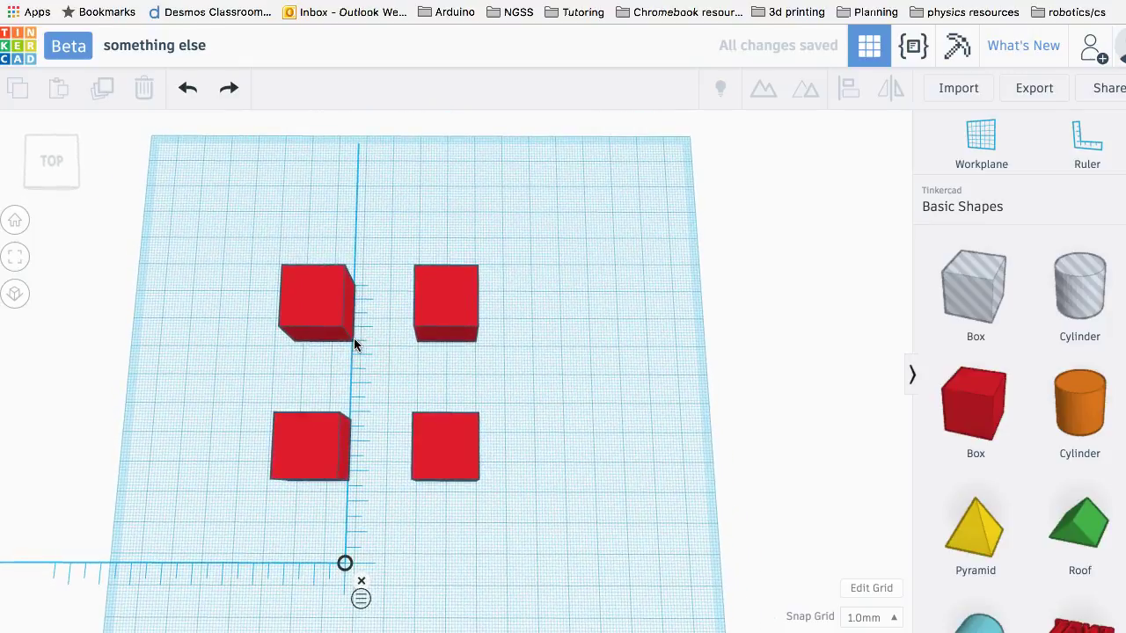
left_click_drag(228, 229, 330, 323)
left_click_drag(511, 478, 507, 494)
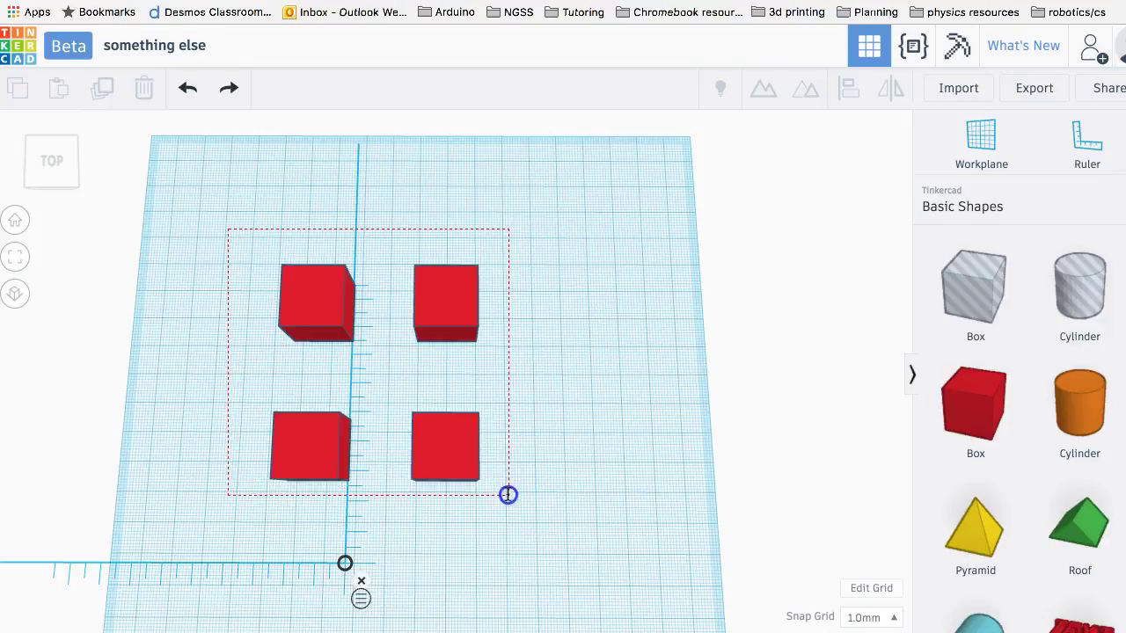
left_click_drag(529, 369, 531, 369)
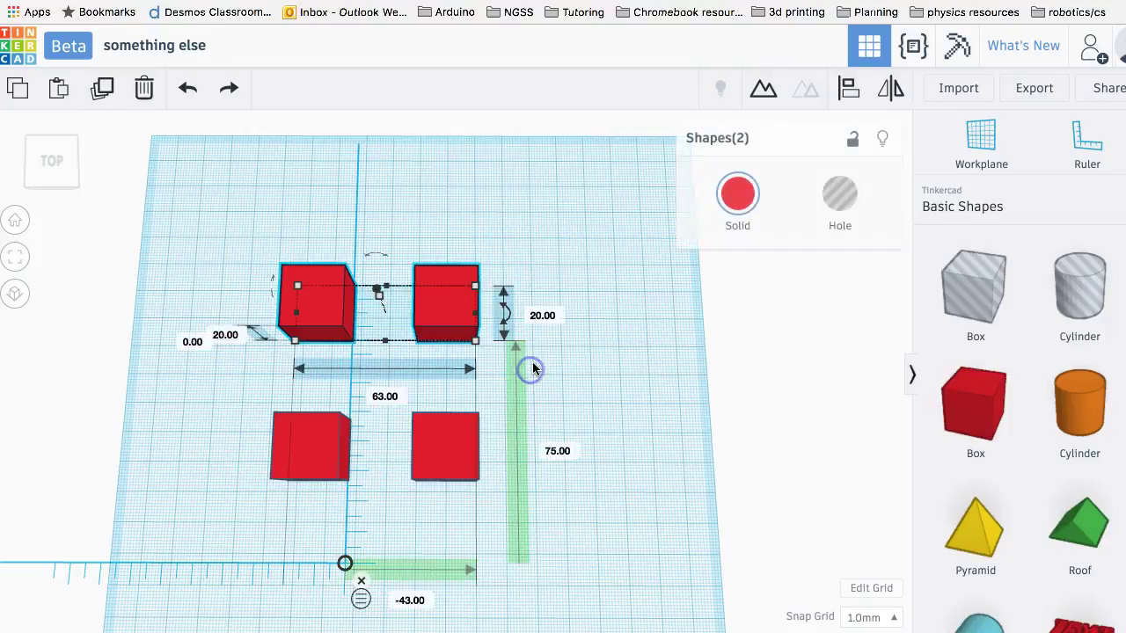
left_click(758, 85)
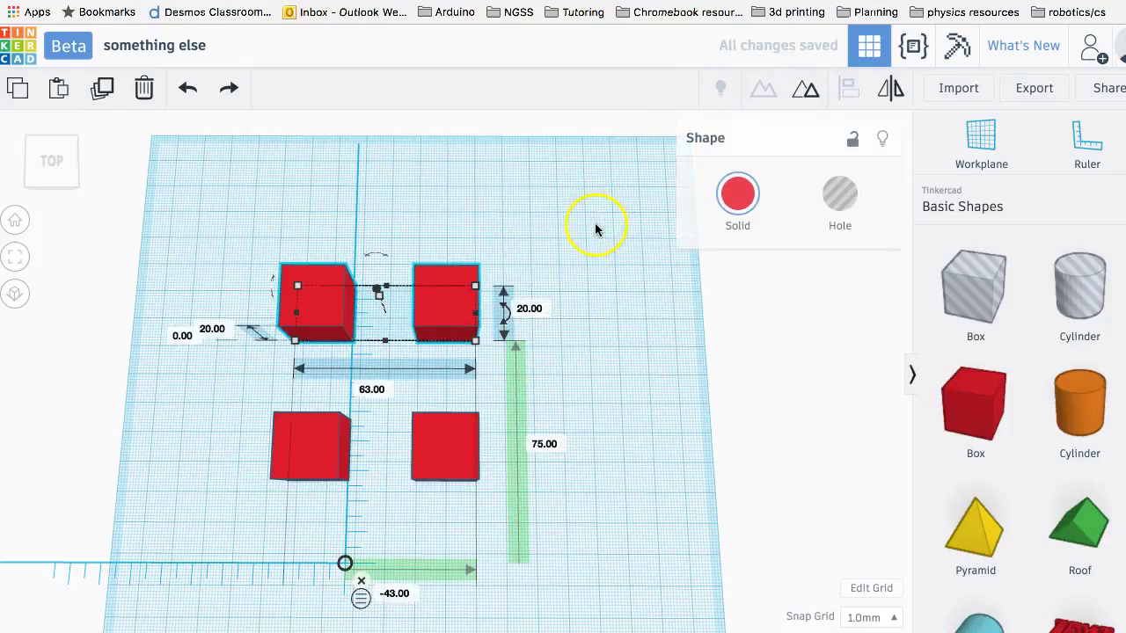
Move the grouped back boxes to 88 mm and -53 mm from the ruler's origin and reselect the group
left_click_drag(431, 299, 470, 255)
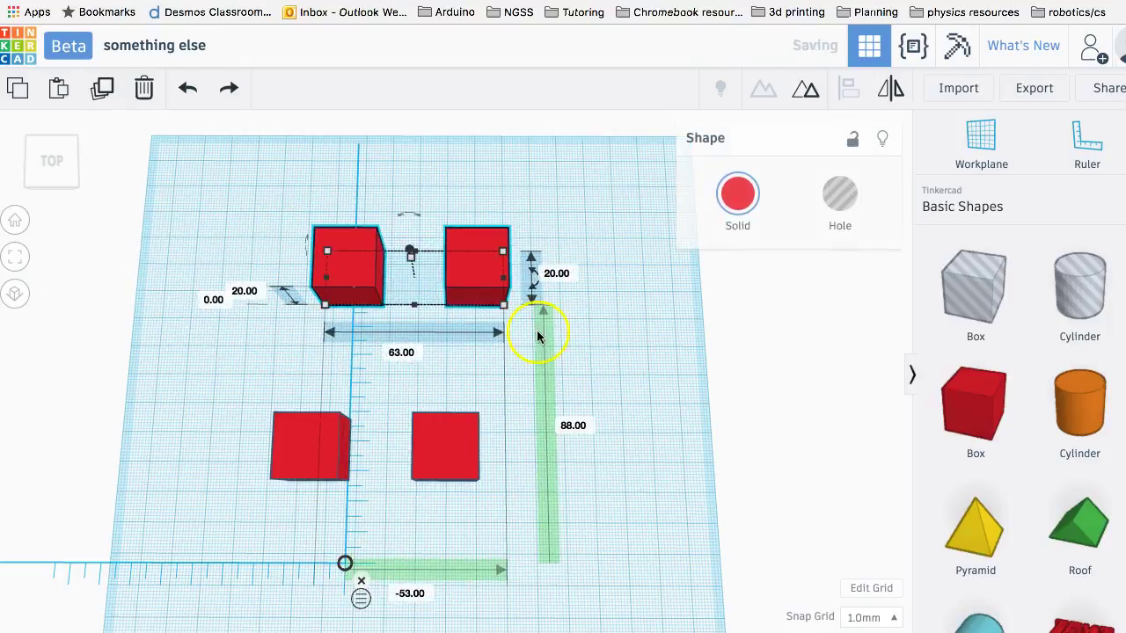
left_click(612, 334)
left_click(493, 260)
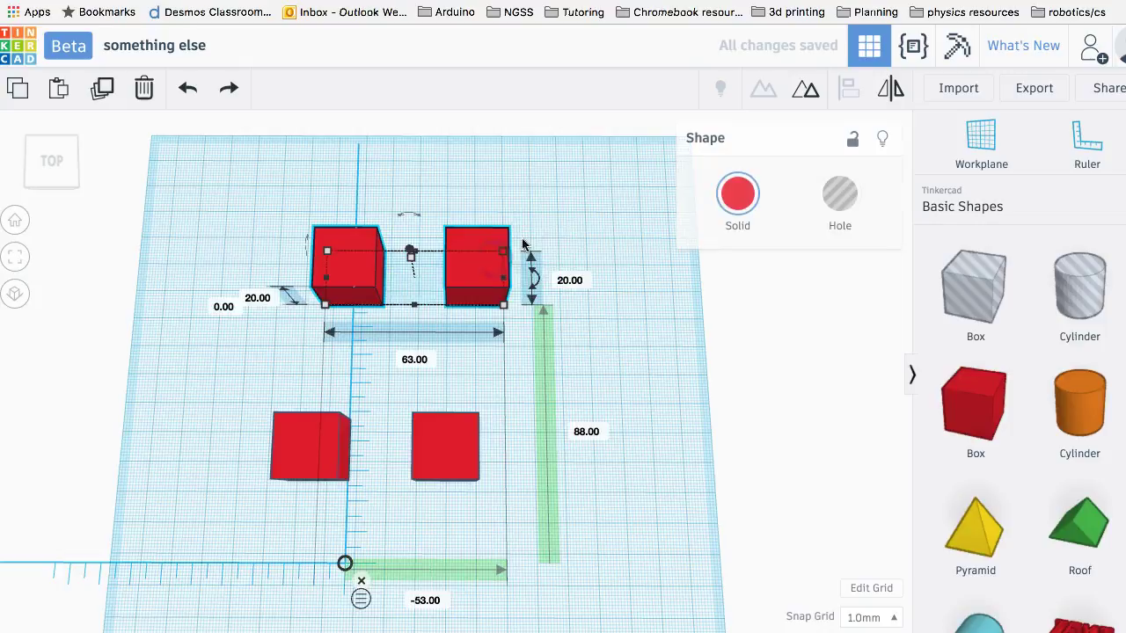
Stretch the grouped boxes to 24 mm deep and 88 mm wide, and lower them 2 mm below the workplane
right_click_drag(540, 214, 478, 296)
left_click(423, 364)
mouse_move(423, 363)
left_mouse_down()
mouse_move(417, 402)
mouse_move(447, 258)
mouse_move(427, 366)
left_mouse_up()
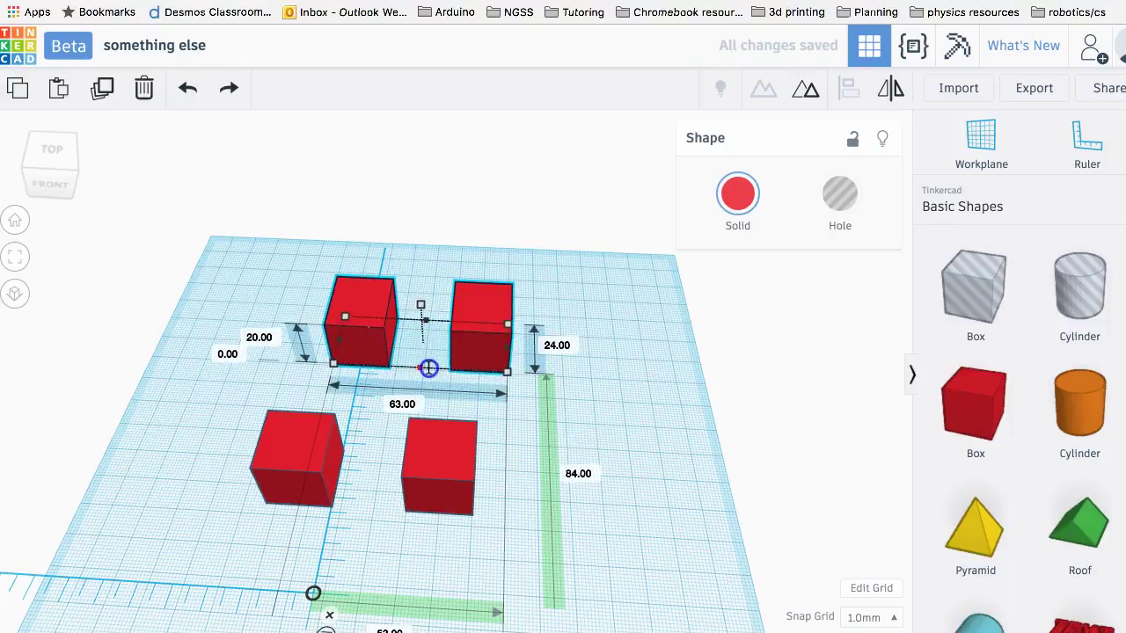
left_click_drag(511, 349, 576, 352)
mouse_move(457, 293)
left_mouse_down()
mouse_move(458, 257)
mouse_move(463, 312)
left_mouse_up()
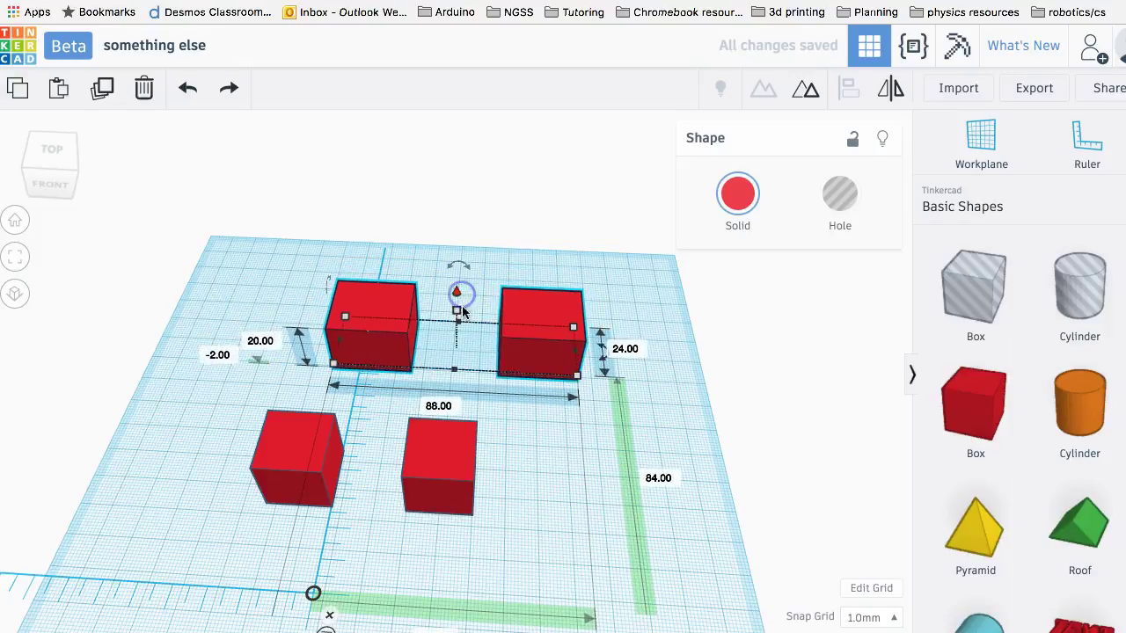
Undo the last height change, resizing, move and grouping of the two back boxes
key("ctrl+z")
key("ctrl+z")
key("ctrl+z")
key("ctrl+z")
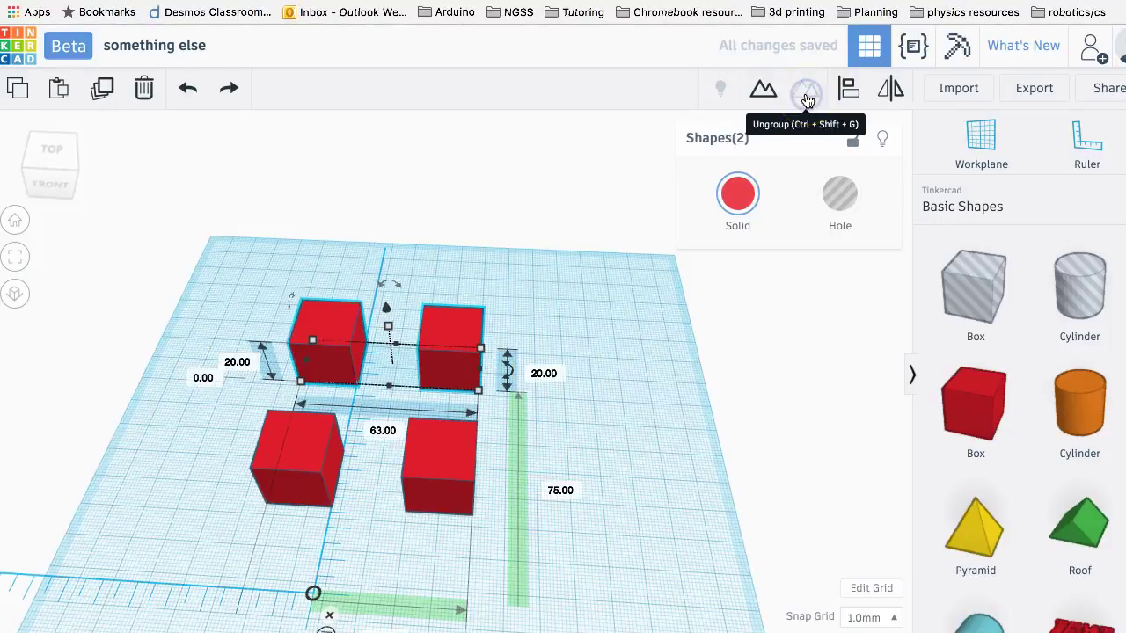
Group all four boxes into one shape and delete the combined shape
left_click(504, 289)
right_click_drag(411, 223, 335, 262)
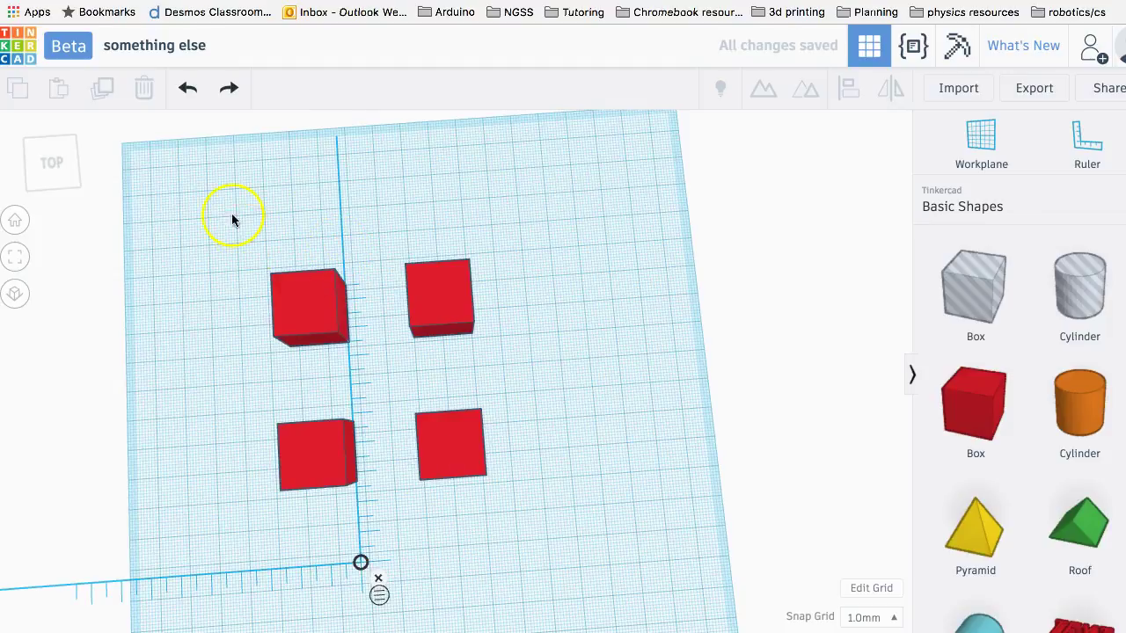
left_click_drag(205, 220, 383, 522)
left_click_drag(519, 494, 521, 490)
left_click(764, 88)
right_click_drag(636, 296, 587, 298)
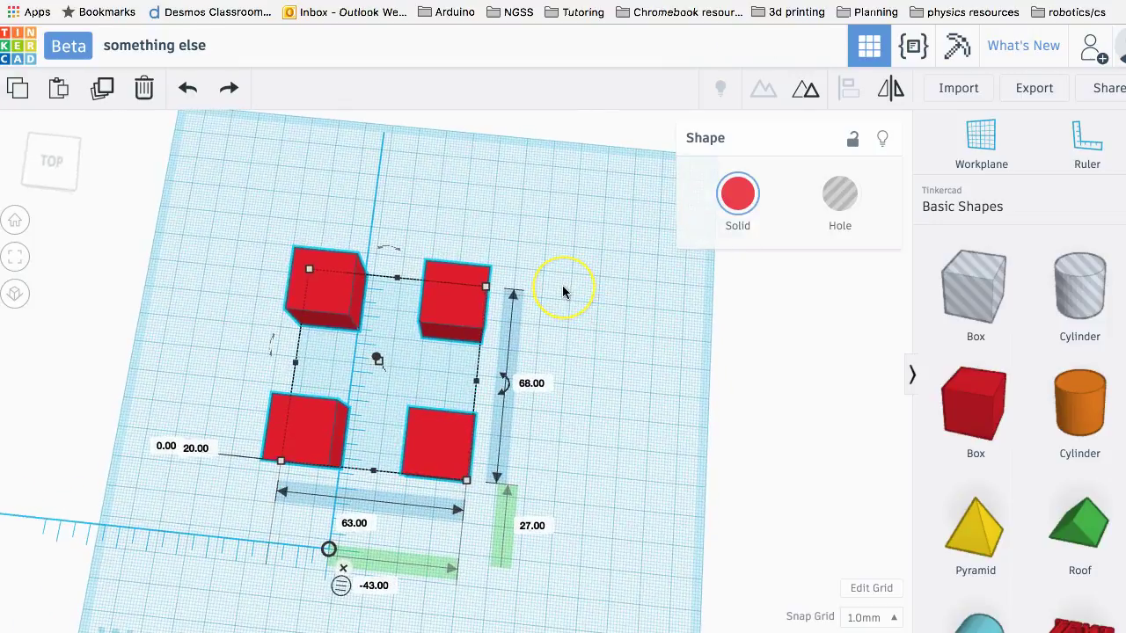
key("Delete")
Place a solid box, a cylinder overlapping it and a pyramid beside them near the back of the workplane
left_click_drag(962, 374, 392, 258)
left_click_drag(1078, 396, 436, 263)
left_click(602, 338)
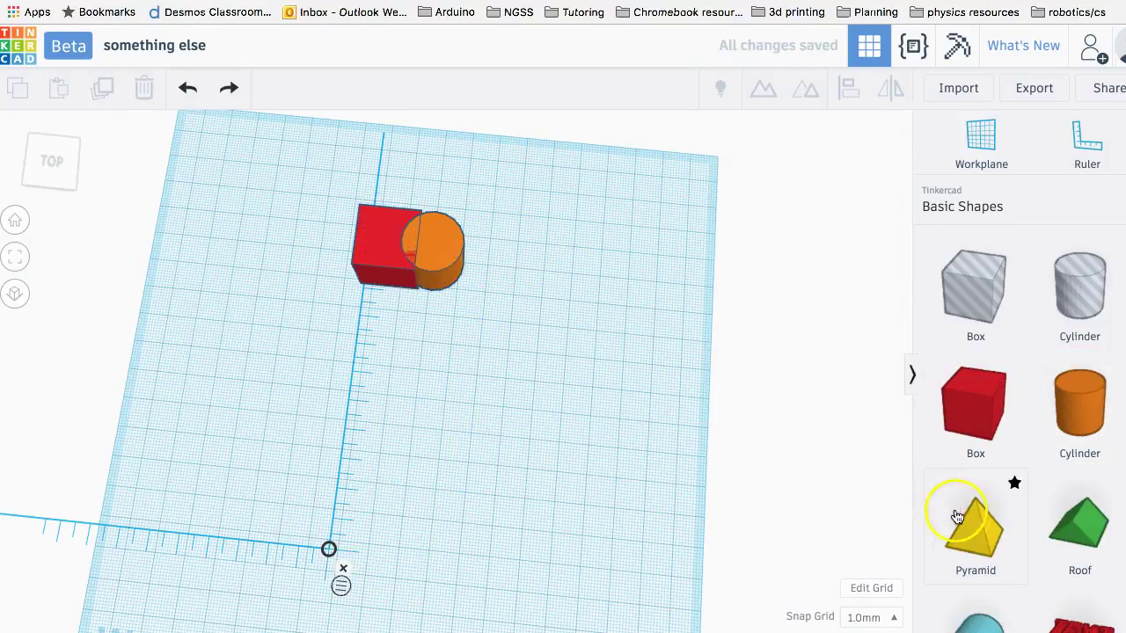
left_click_drag(969, 522, 495, 269)
Raise the pyramid 20 mm above the workplane and move it on top of the box and cylinder
right_click_drag(507, 366, 498, 297)
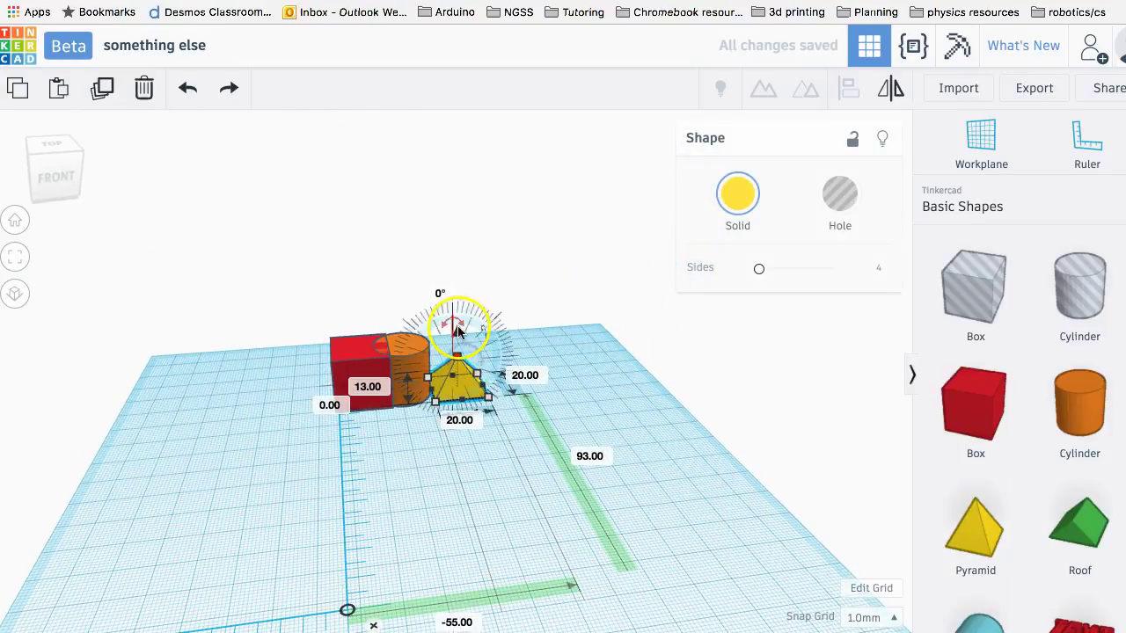
left_click_drag(455, 324, 461, 282)
left_click_drag(457, 333, 379, 337)
right_click_drag(510, 347, 443, 314)
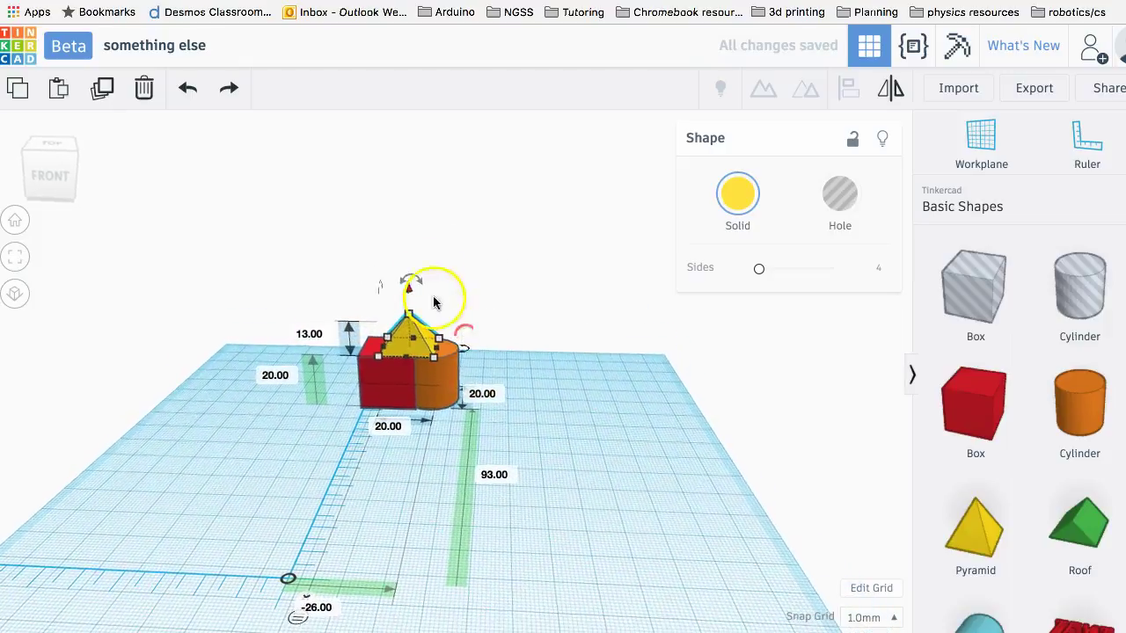
Group the box, cylinder and pyramid into one shape
left_click(338, 243)
left_click_drag(452, 428, 475, 440)
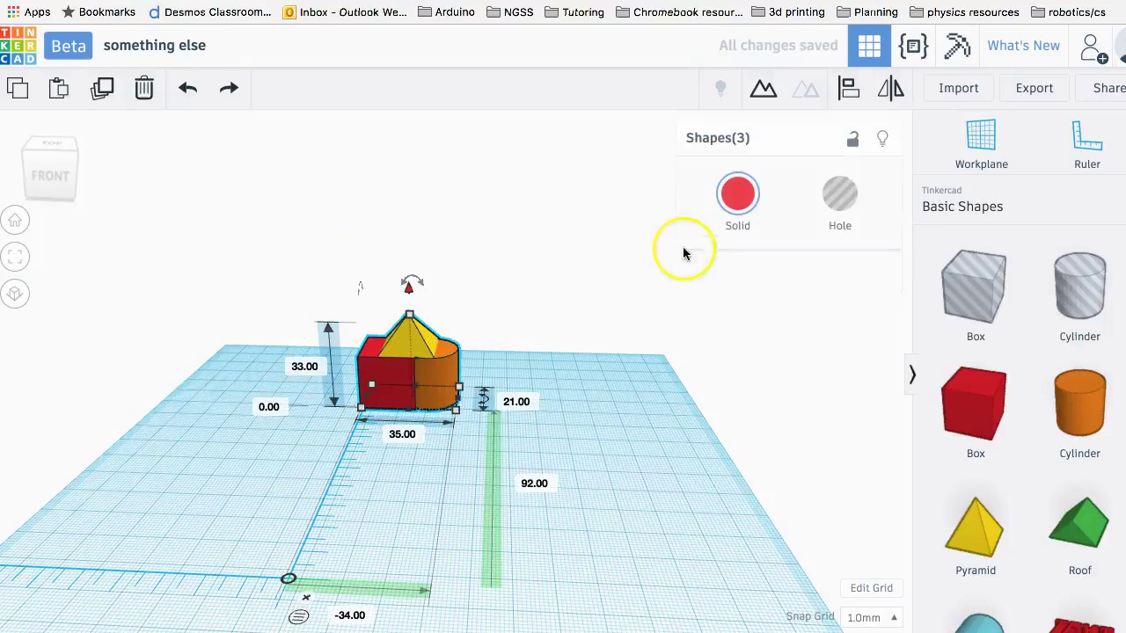
left_click(766, 89)
right_click_drag(639, 206, 555, 206)
Move the combined shape to 76 mm and -41 mm from the ruler's origin, and ungroup and regroup its parts
left_click_drag(644, 366, 440, 380)
right_click_drag(439, 380, 556, 284)
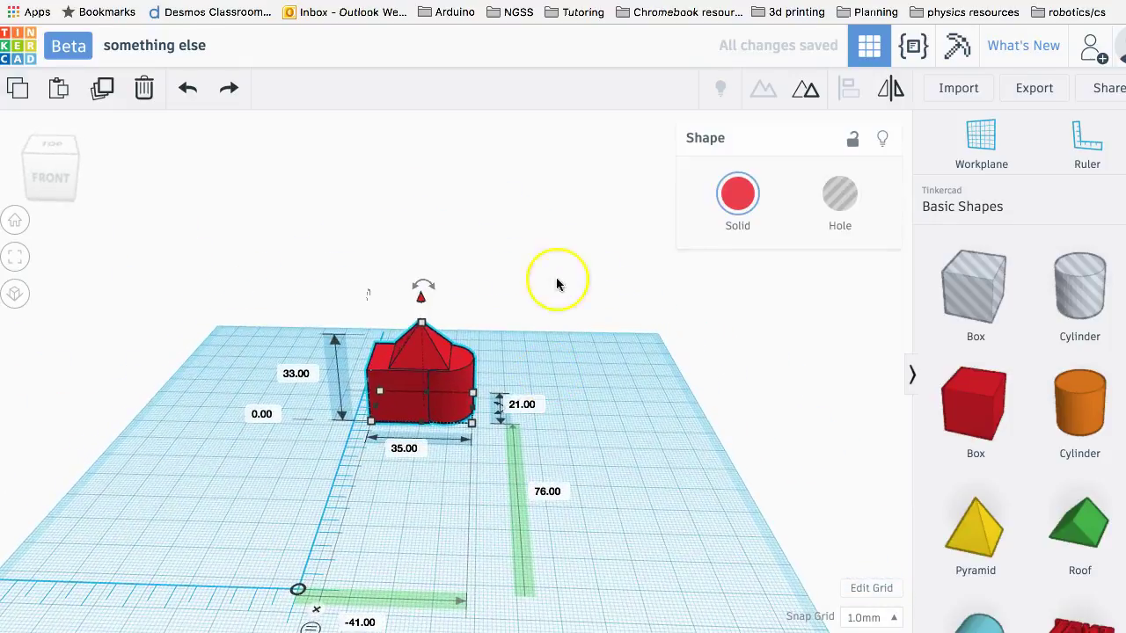
left_click(802, 88)
left_click(761, 88)
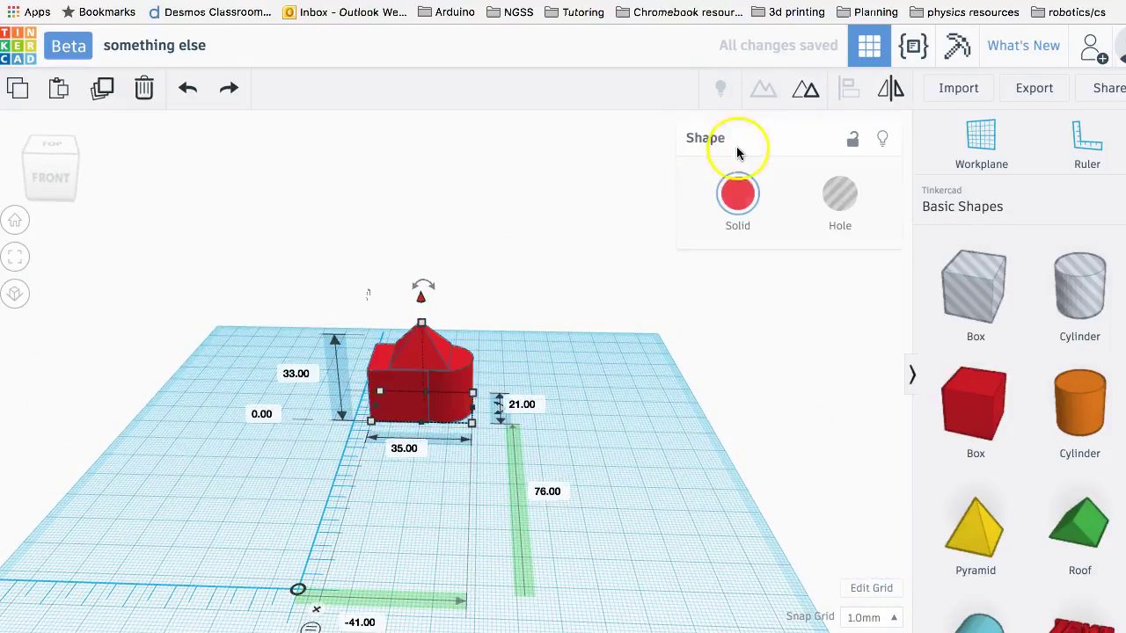
Turn on Multicolor for the combined shape and move it to 79 mm and -29 mm from the ruler's origin
left_click(737, 191)
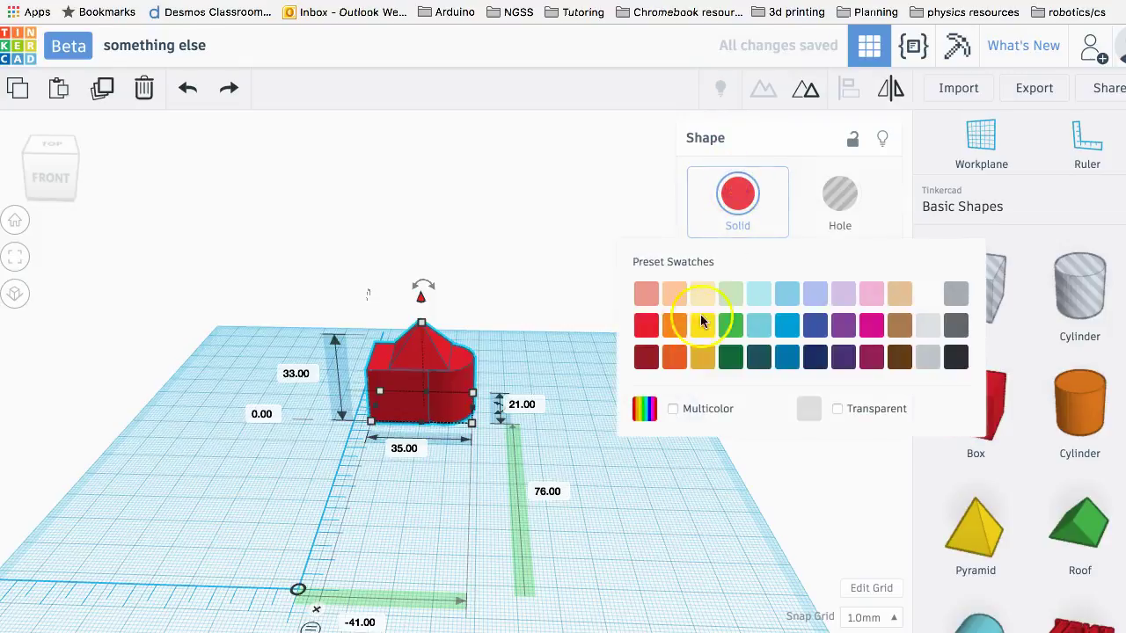
left_click(672, 410)
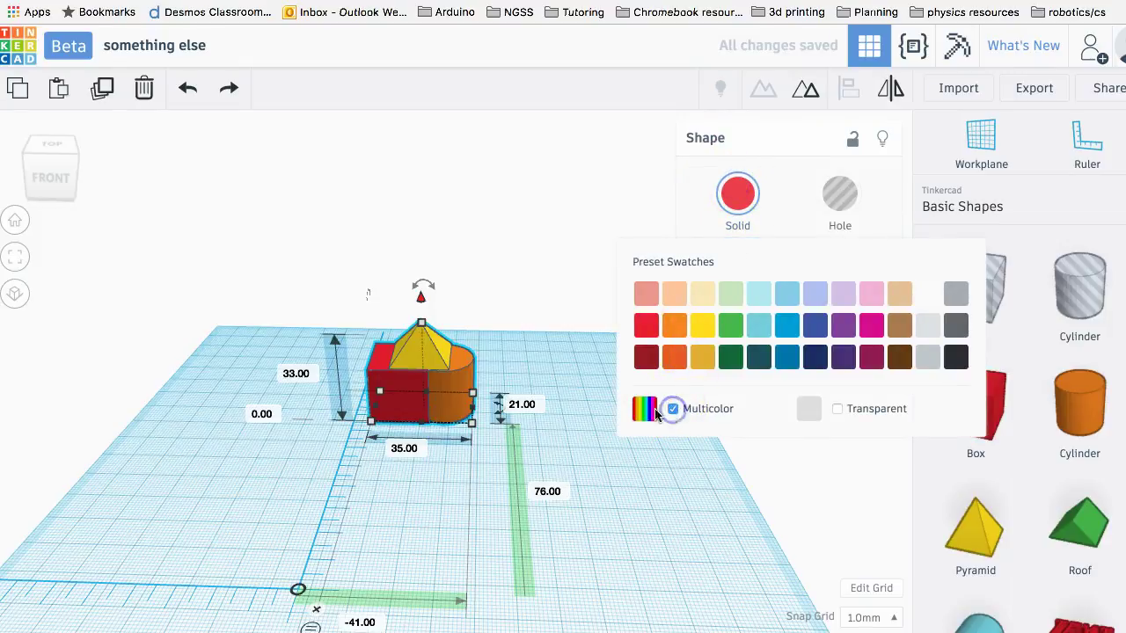
left_click(564, 359)
left_click_drag(416, 350, 380, 350)
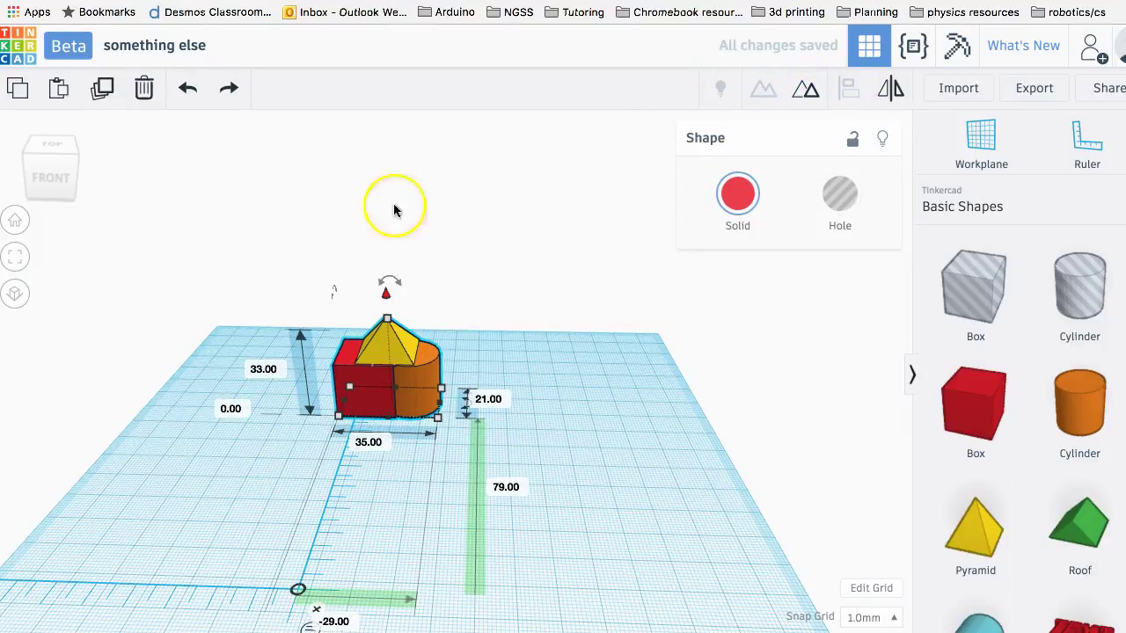
Undo the last move, the Multicolor setting and the grouping of the three shapes
left_click(189, 93)
left_click(188, 93)
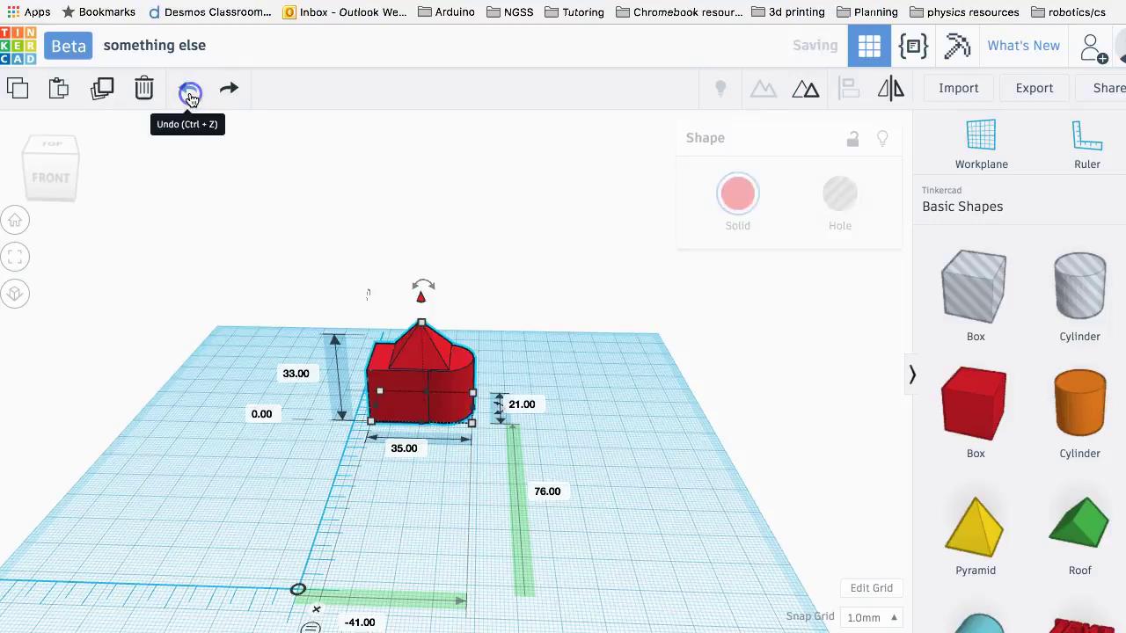
left_click(191, 94)
Change the pyramid's solid color to the medium blue preset swatch
right_click_drag(402, 167, 449, 238)
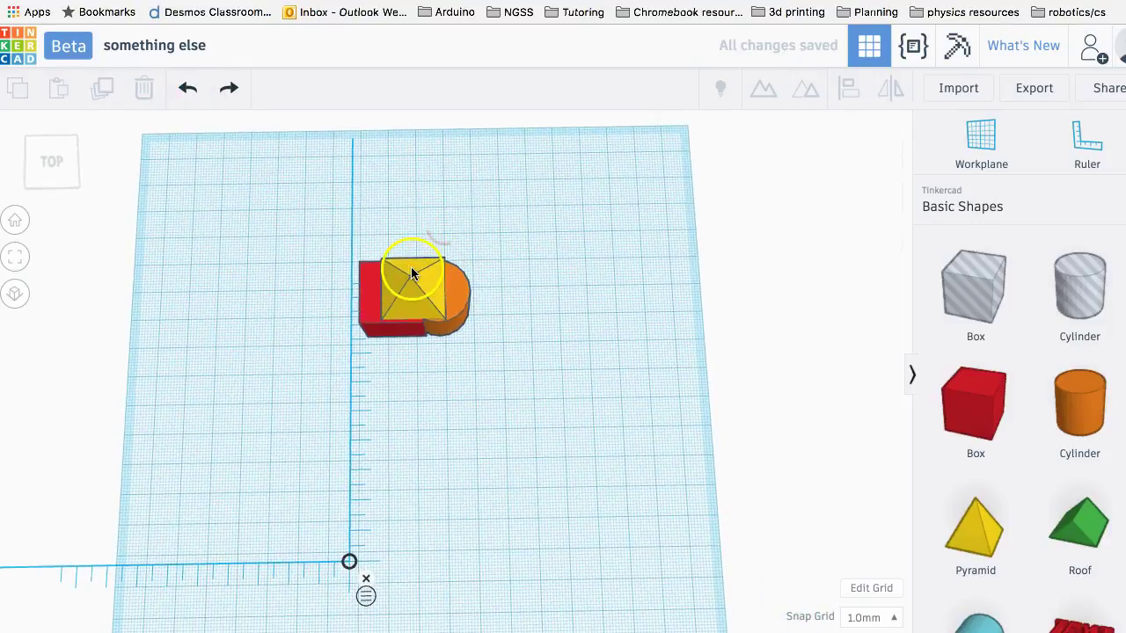
left_click(412, 274)
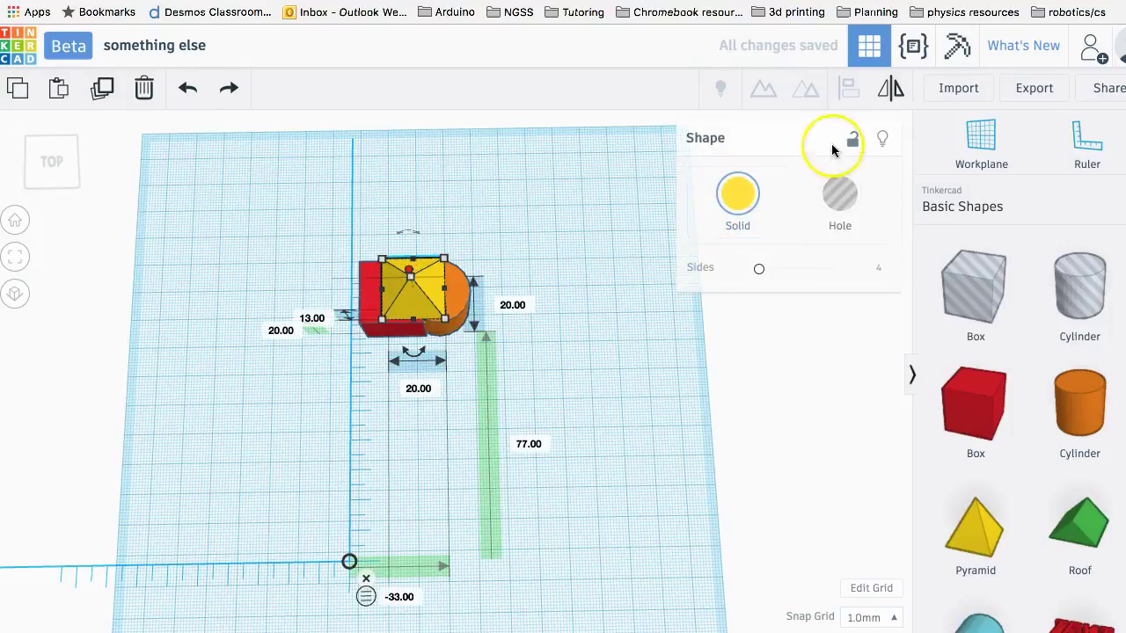
left_click(745, 192)
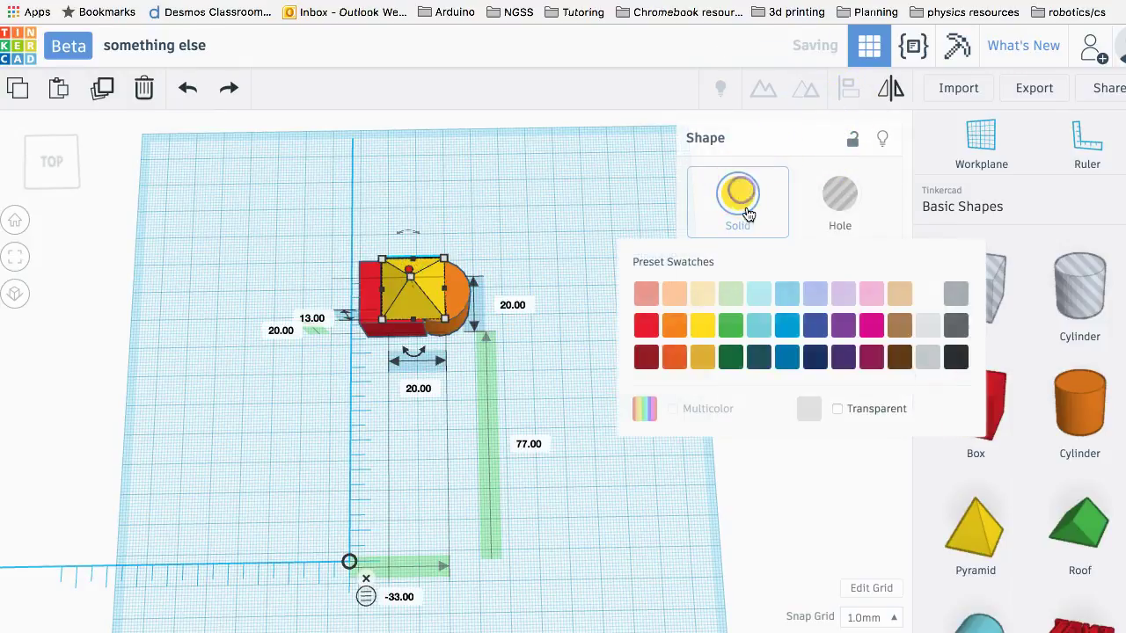
left_click(791, 326)
left_click(596, 330)
Group the blue pyramid, the orange cylinder and the red box into one shape
right_click_drag(596, 331, 443, 329)
left_click_drag(445, 327, 579, 420)
left_click_drag(674, 506, 674, 506)
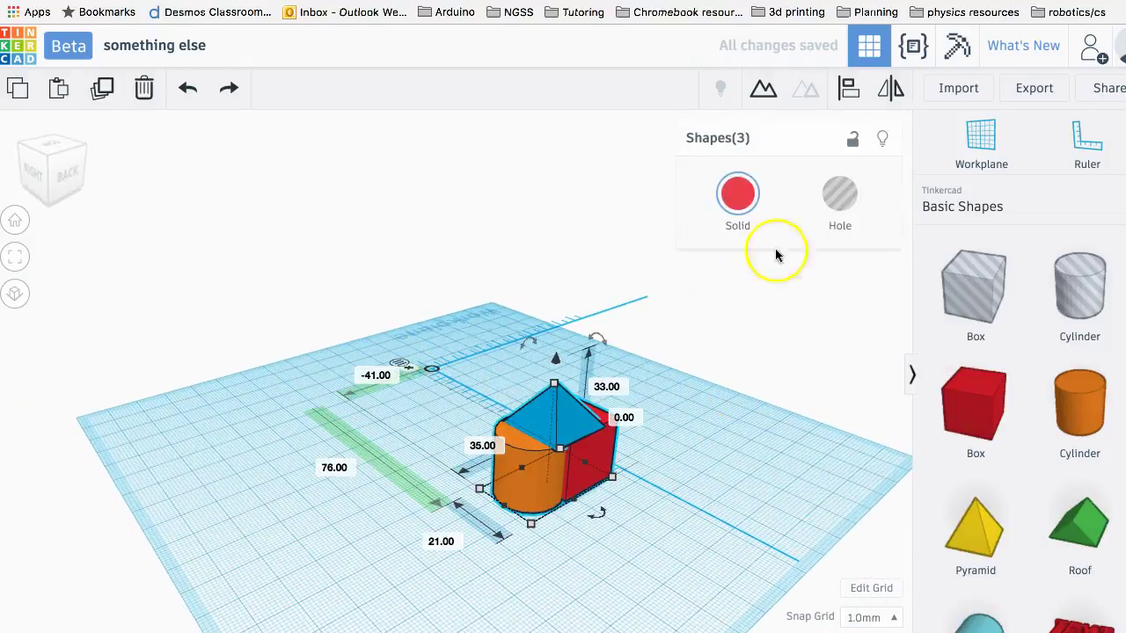
left_click(767, 91)
Set the combined shape's height above the workplane to 15 mm
right_click_drag(706, 320, 615, 312)
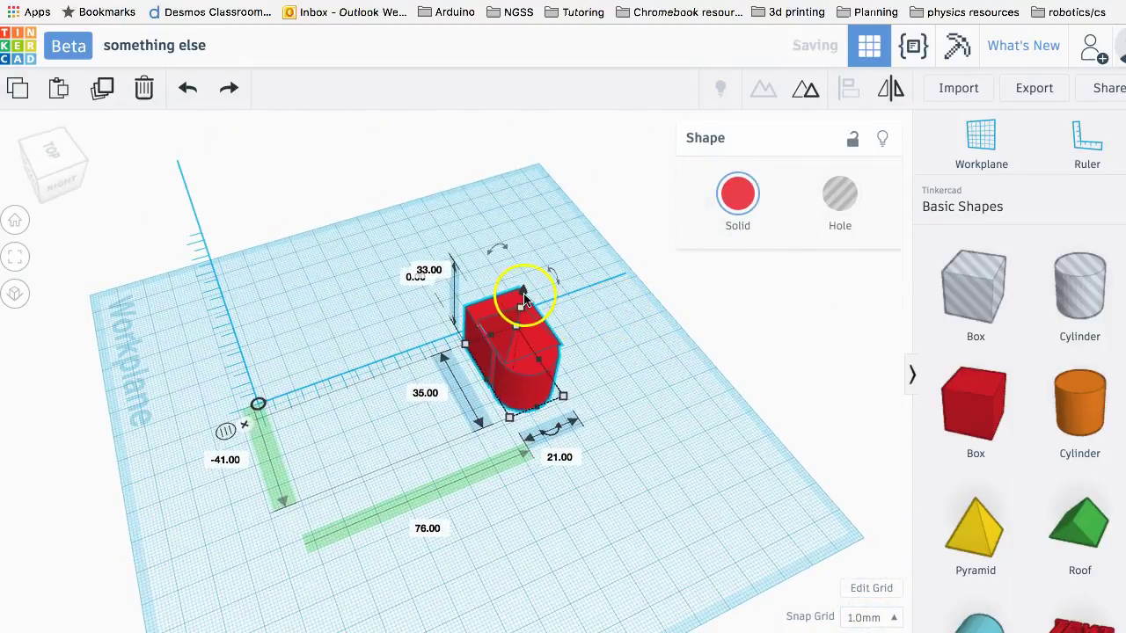
right_click_drag(600, 384, 435, 300)
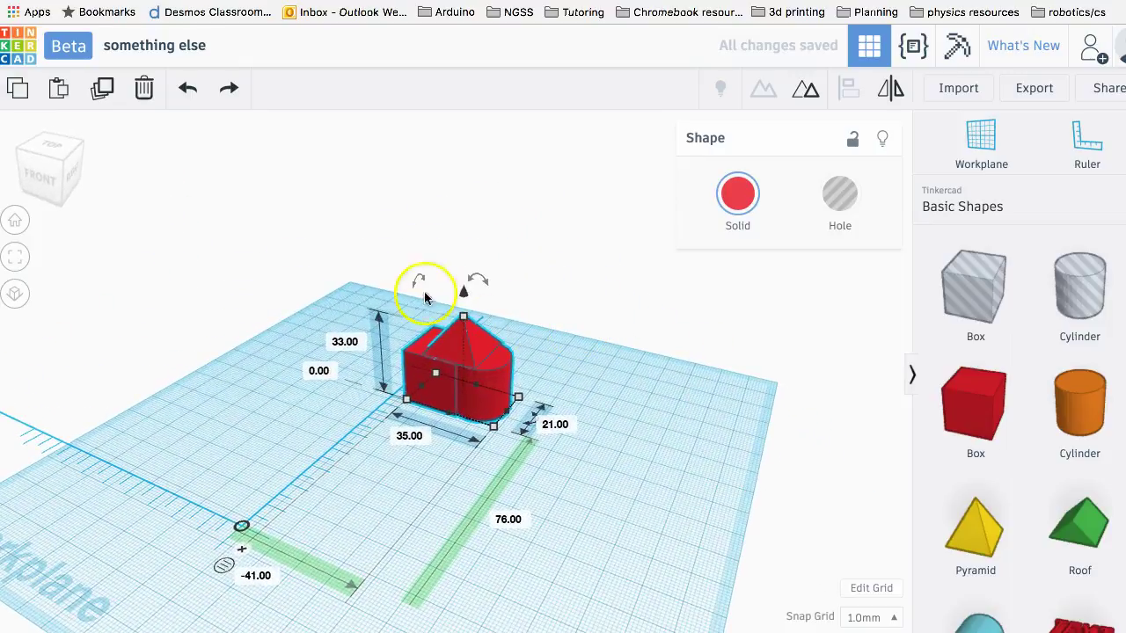
mouse_move(463, 296)
left_mouse_down()
mouse_move(458, 241)
mouse_move(466, 294)
left_mouse_up()
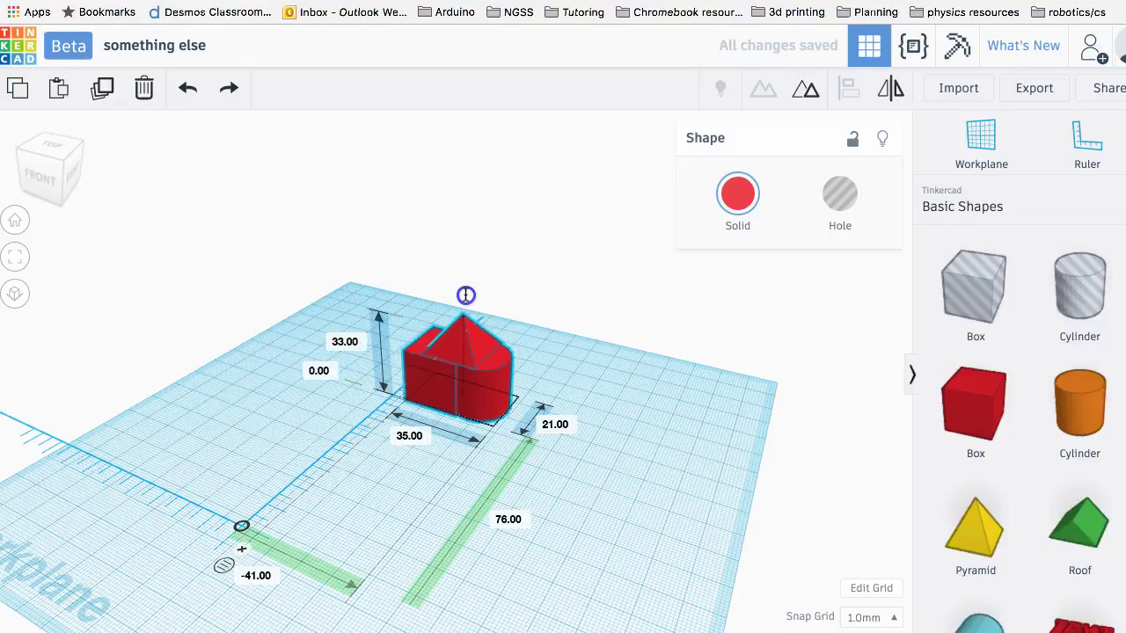
left_click(584, 388)
left_click(457, 389)
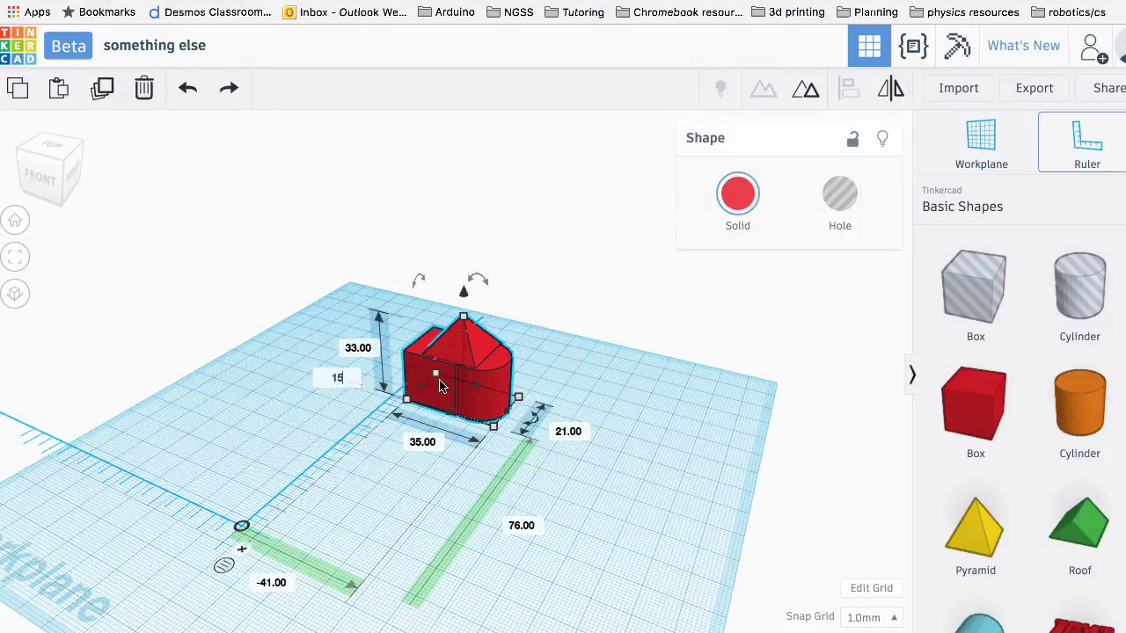
type("5")
key("Return")
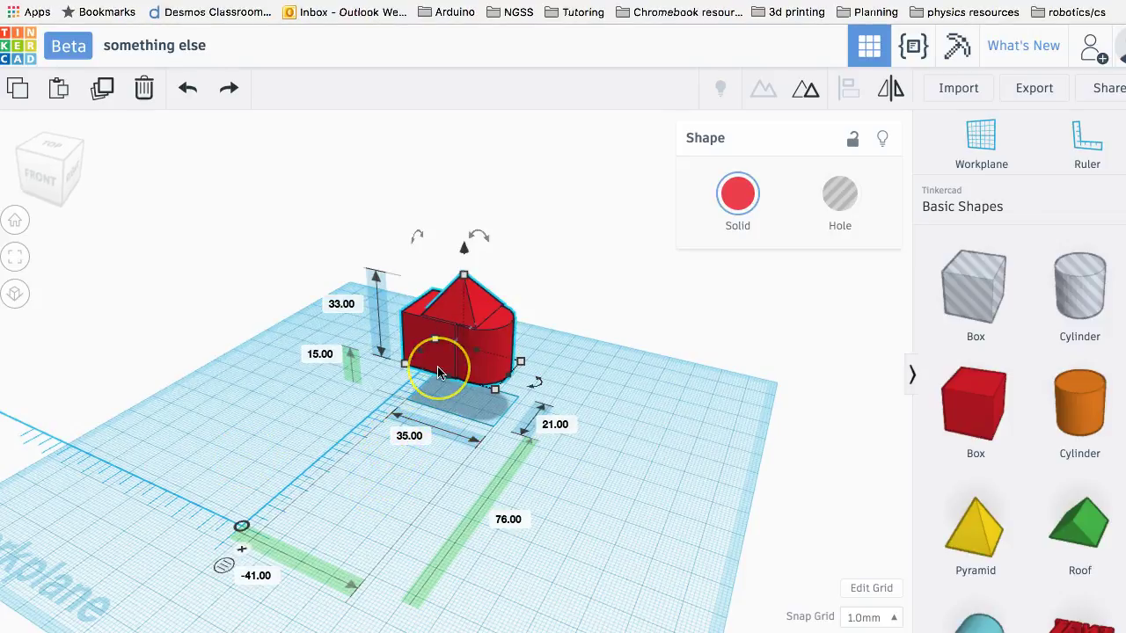
key("Left")
key("Right")
key("Down")
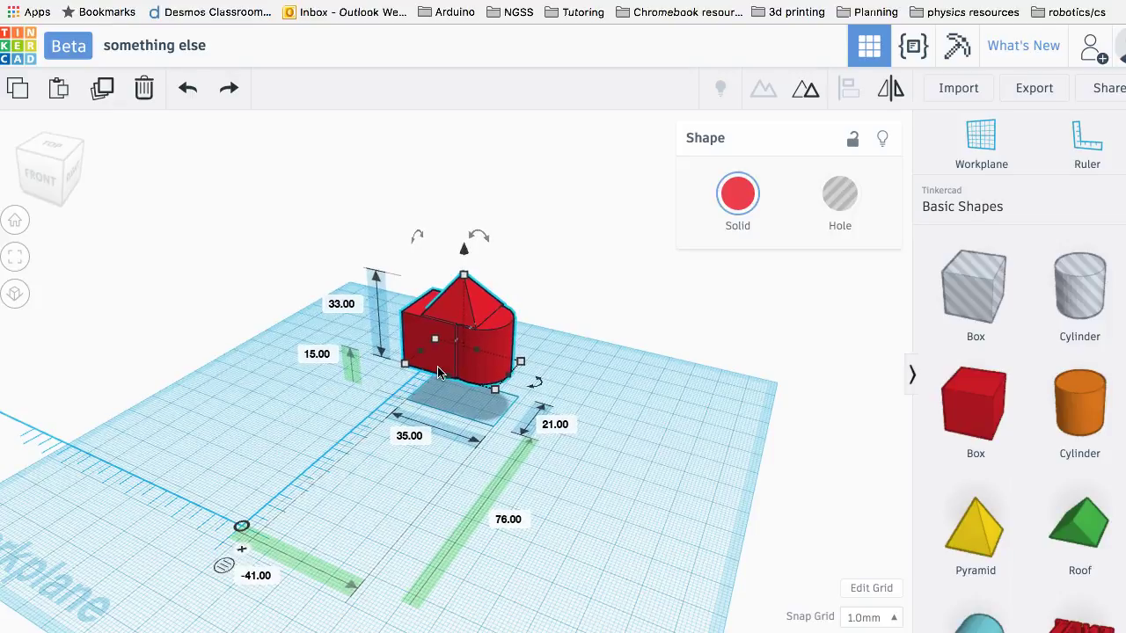
Move the combined shape to 51 mm and -38 mm from the ruler's origin and lower it onto the workplane
scroll(548, 374, "down", 4)
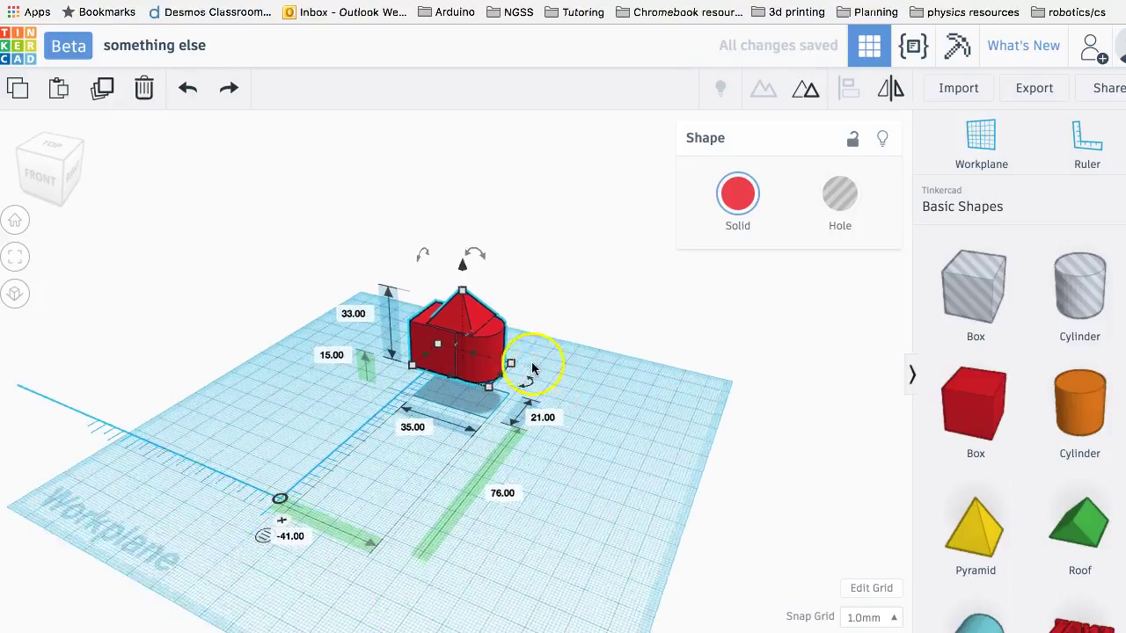
left_click_drag(492, 350, 459, 374)
left_click_drag(425, 293, 424, 327)
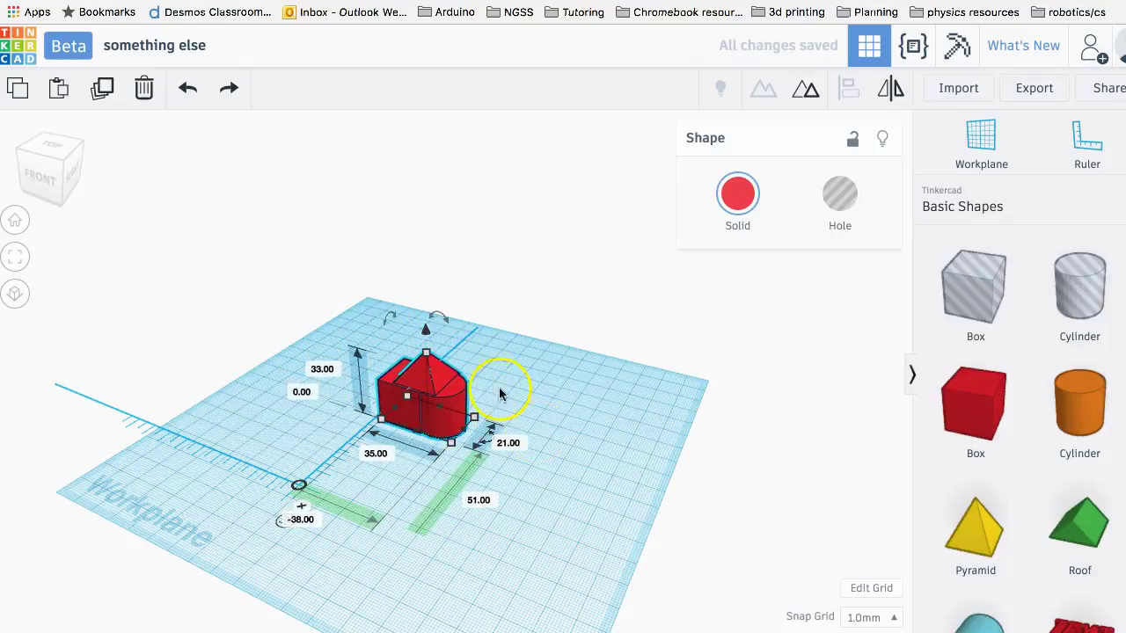
Set the snap grid to 5.0mm and select the combined shape
left_click(593, 463)
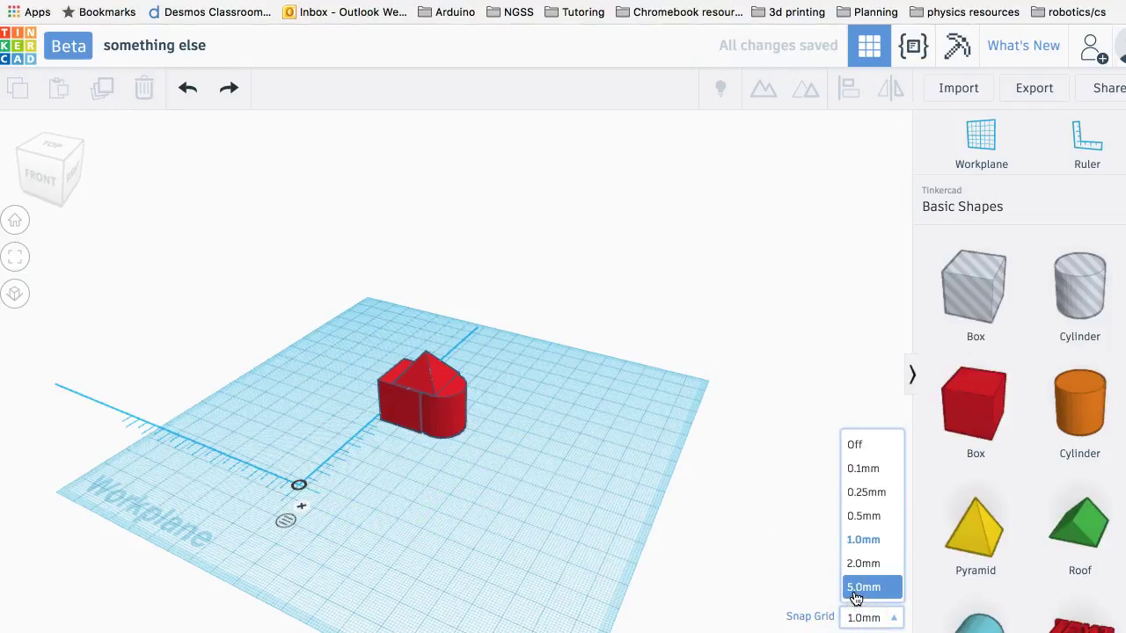
left_click(855, 587)
left_click(400, 410)
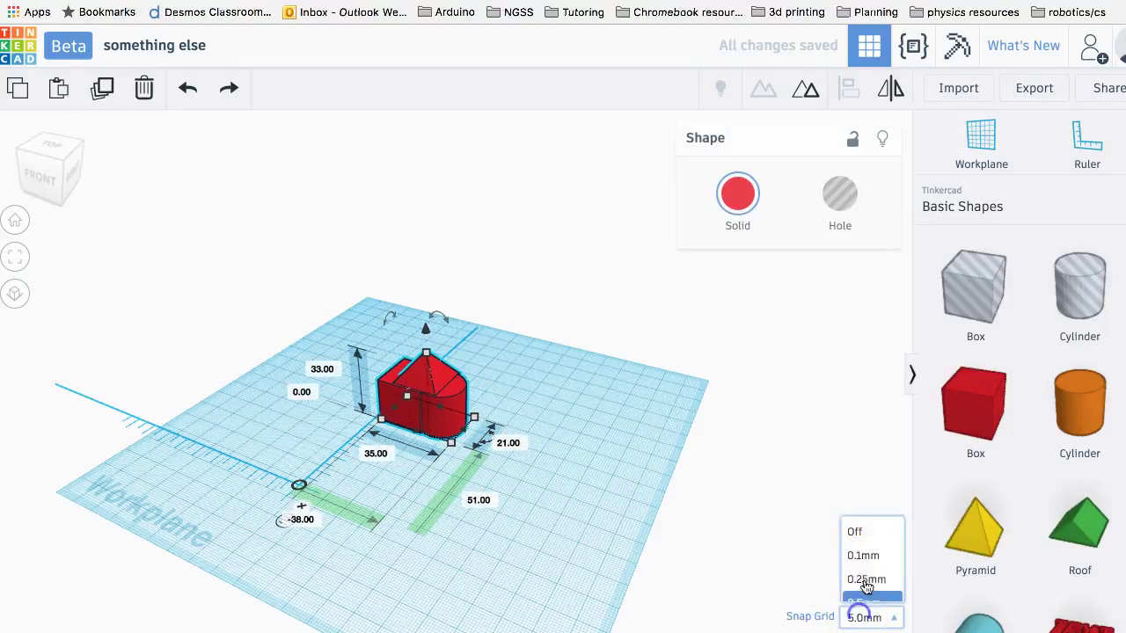
Set the snap grid to 0.1mm and nudge the combined shape sideways to -38.30 mm and back to -38.00 mm
left_click(867, 468)
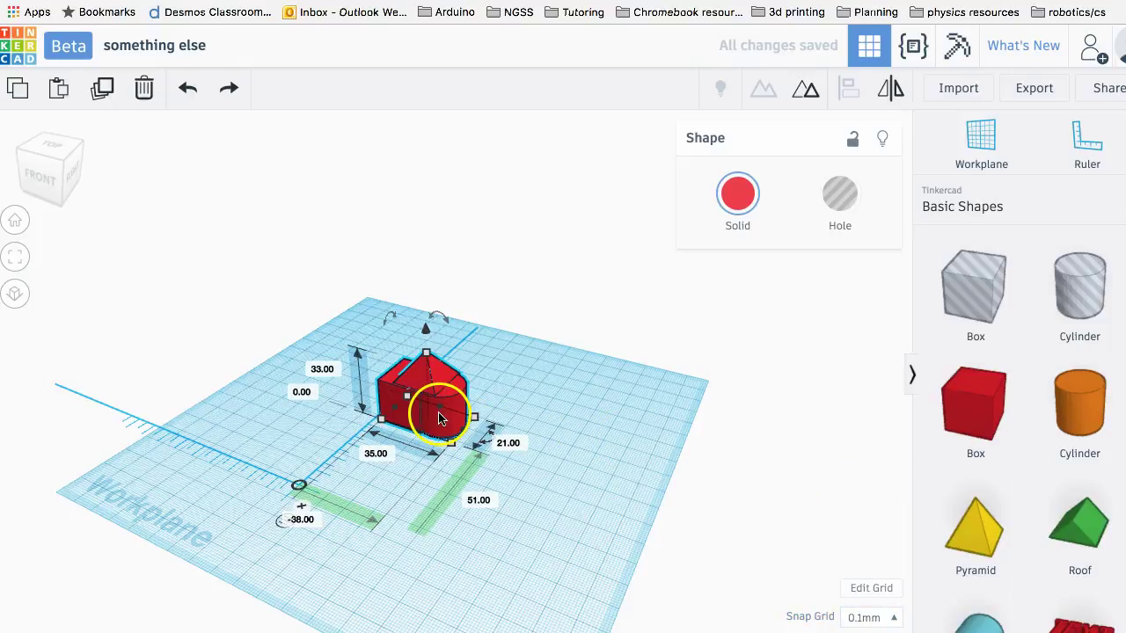
key("Left")
key("Left")
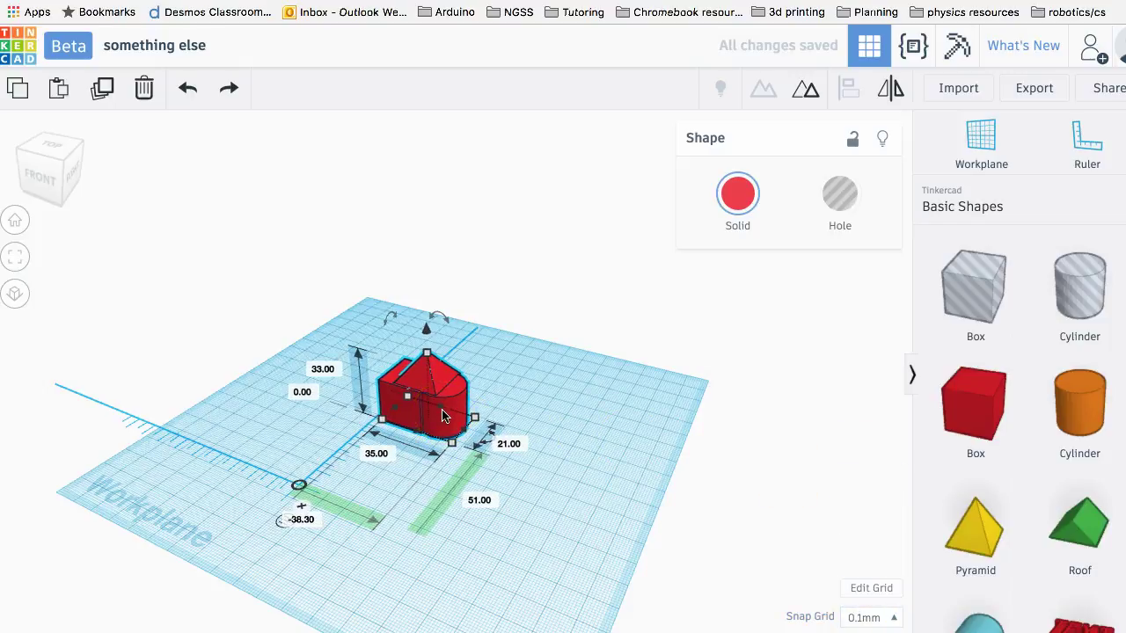
key("Right")
key("Right")
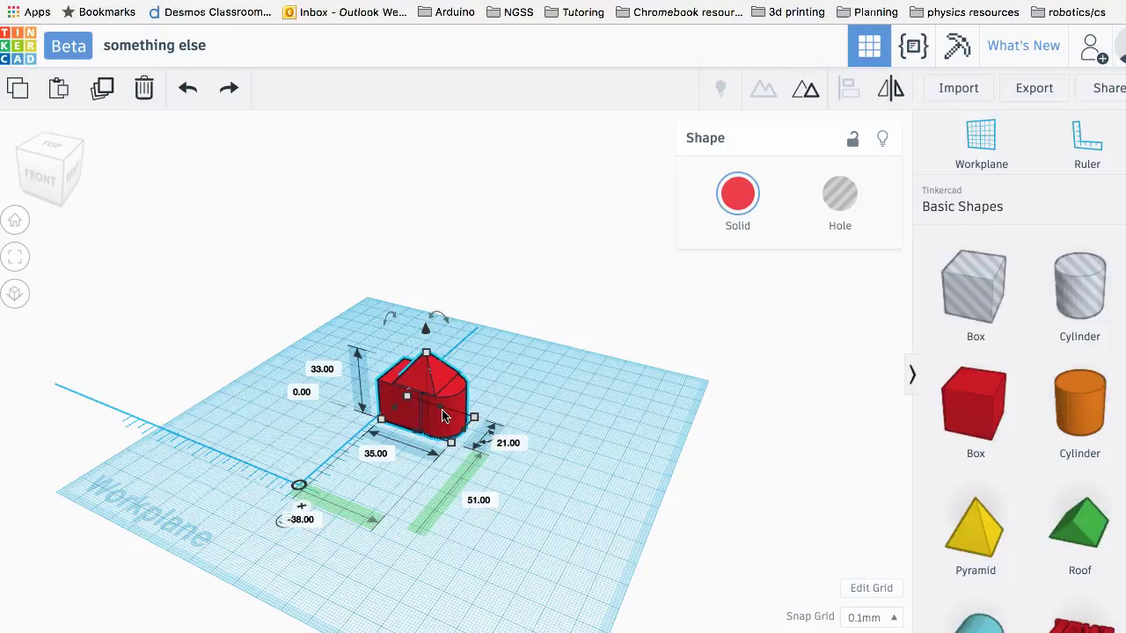
Set the snap grid to 1.0mm
left_click(892, 621)
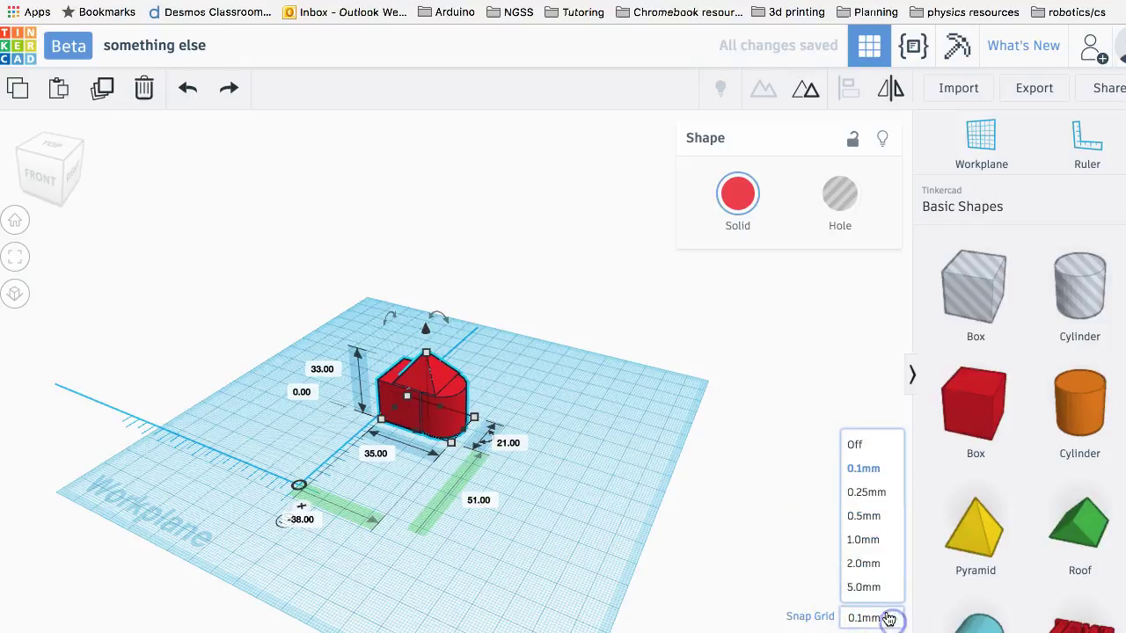
left_click(874, 543)
right_click_drag(220, 417, 334, 492)
scroll(438, 493, "down", 5)
scroll(440, 491, "up", 5)
right_click_drag(586, 519, 375, 420)
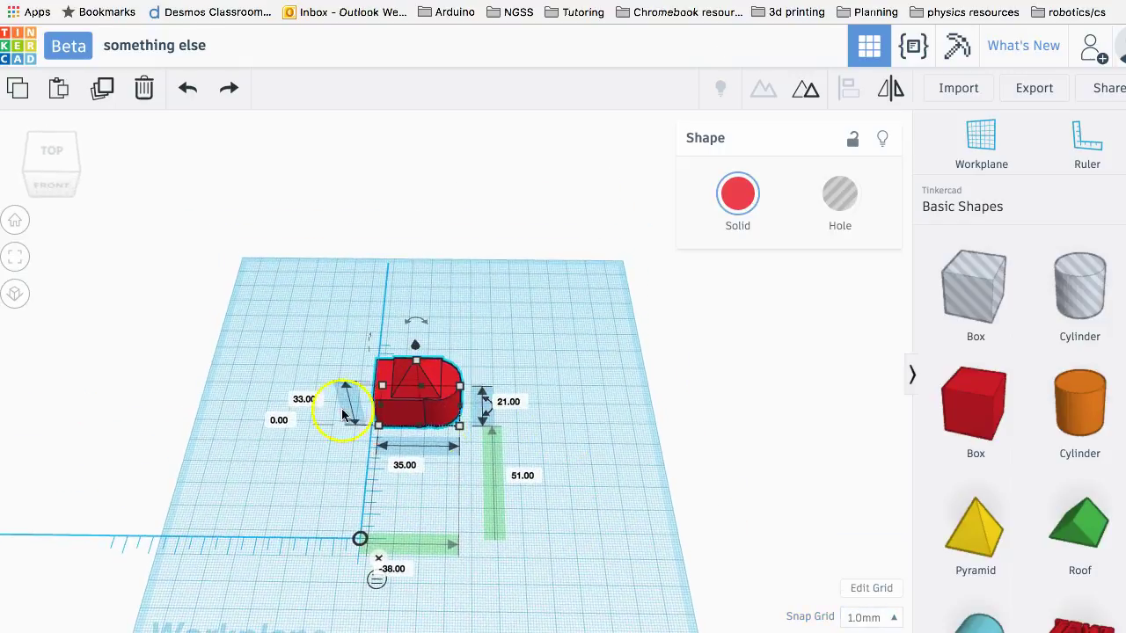
left_click(878, 620)
left_click(674, 467)
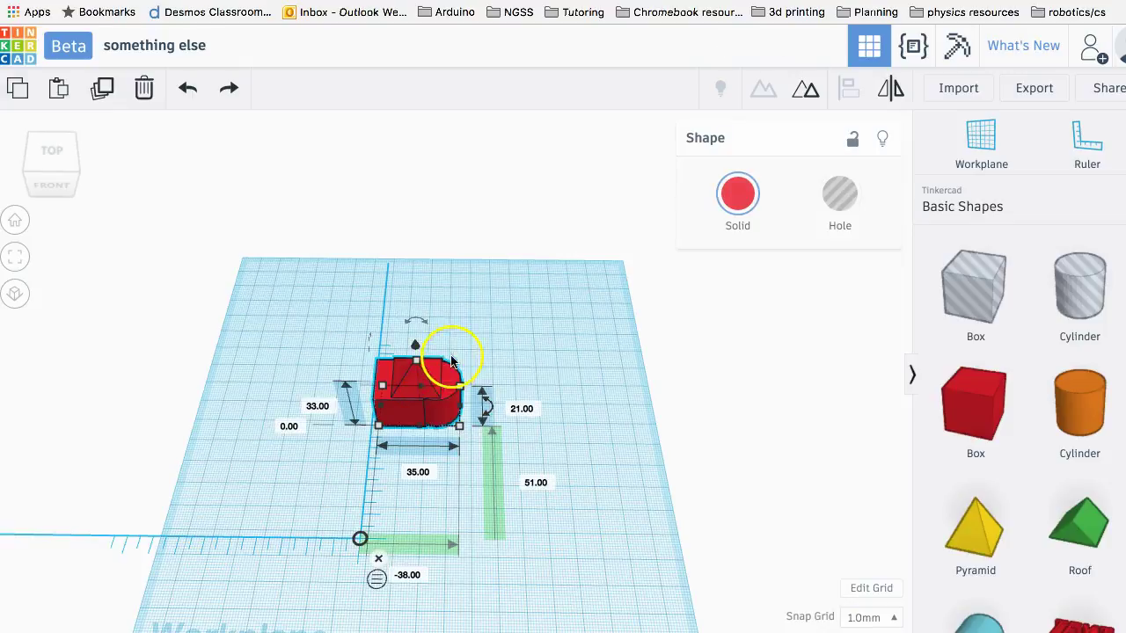
Inspect the combined shape's depth, width and height dimensions in turn and deselect the shape
left_click(519, 409)
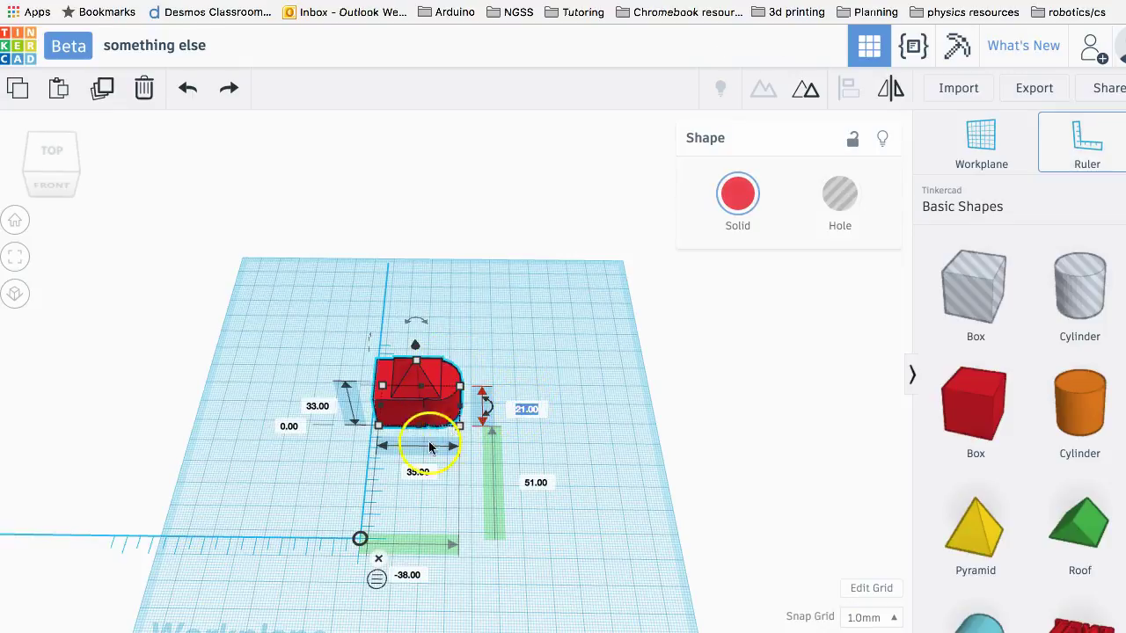
left_click(421, 474)
left_click(324, 406)
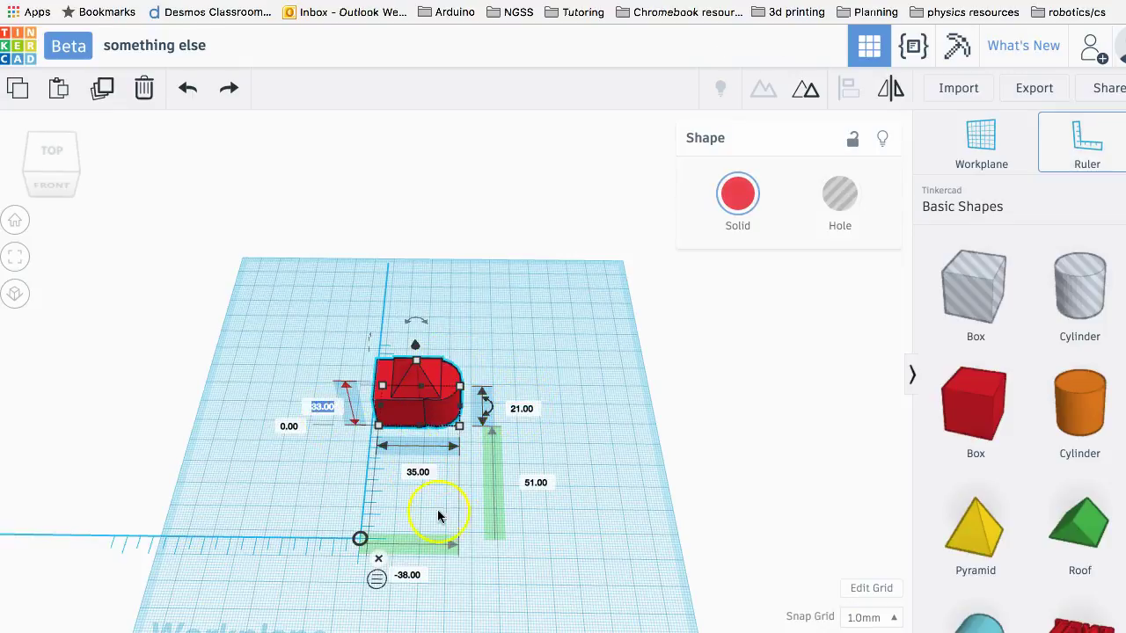
left_click(550, 436)
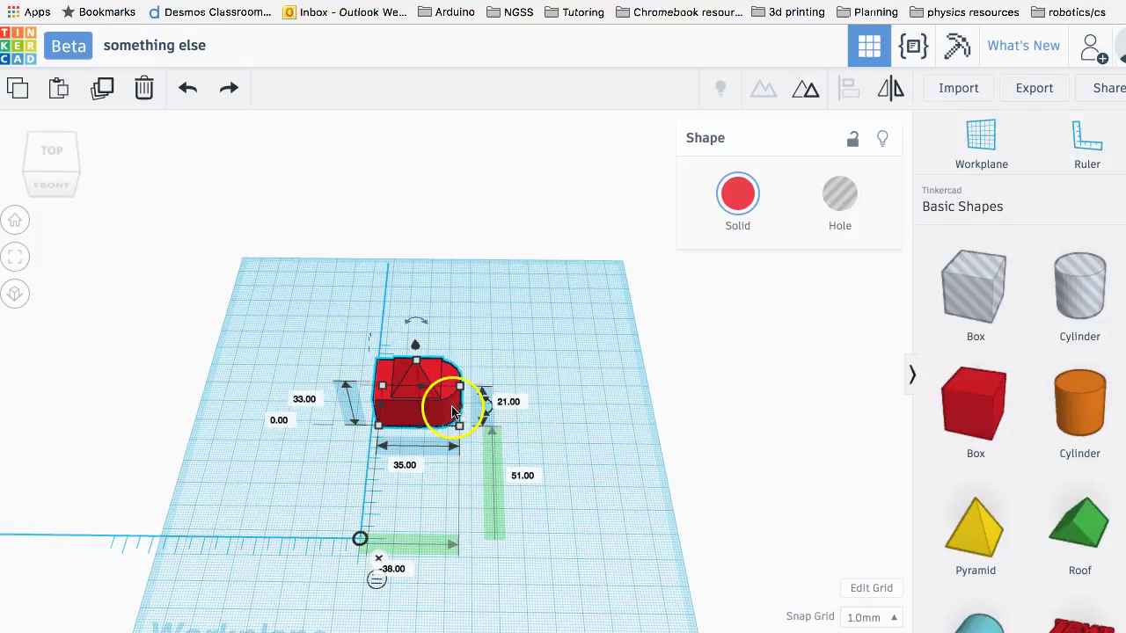
left_click(427, 280)
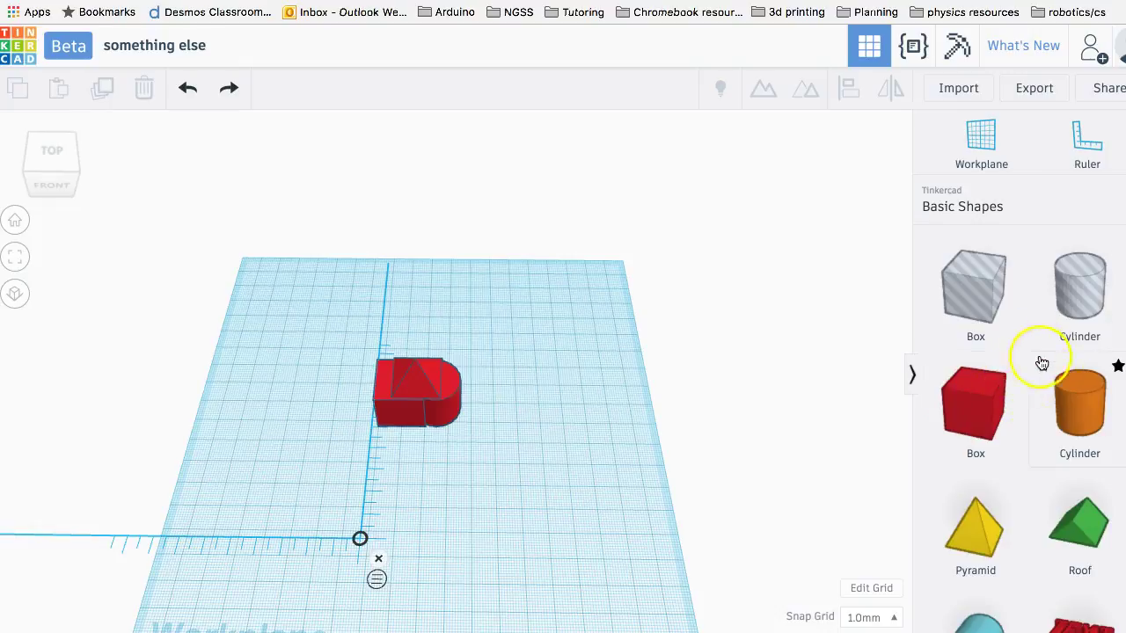
scroll(529, 370, "up", 1)
right_click_drag(528, 369, 449, 369)
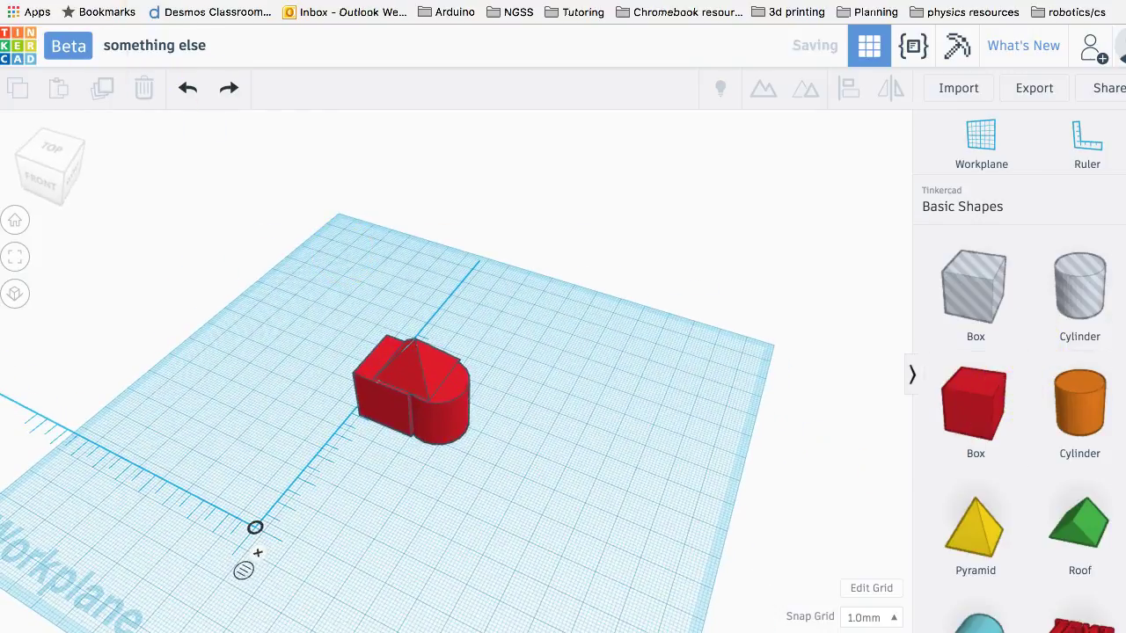